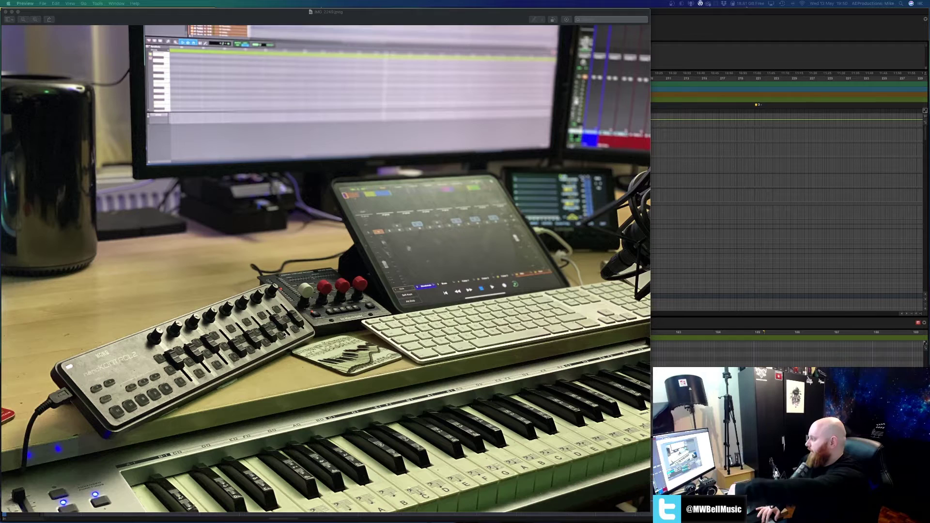
# Scroll the Pro Tools track list down, then show Korg Kontrol Editor with Slider 4 on CC 64
pyautogui.press('super+Tab')
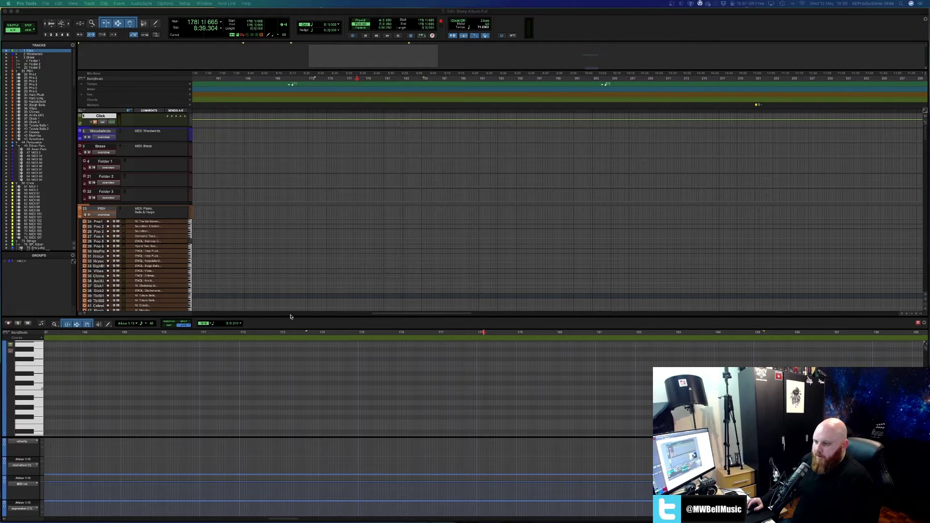
pyautogui.scroll(-5, 216, 290)
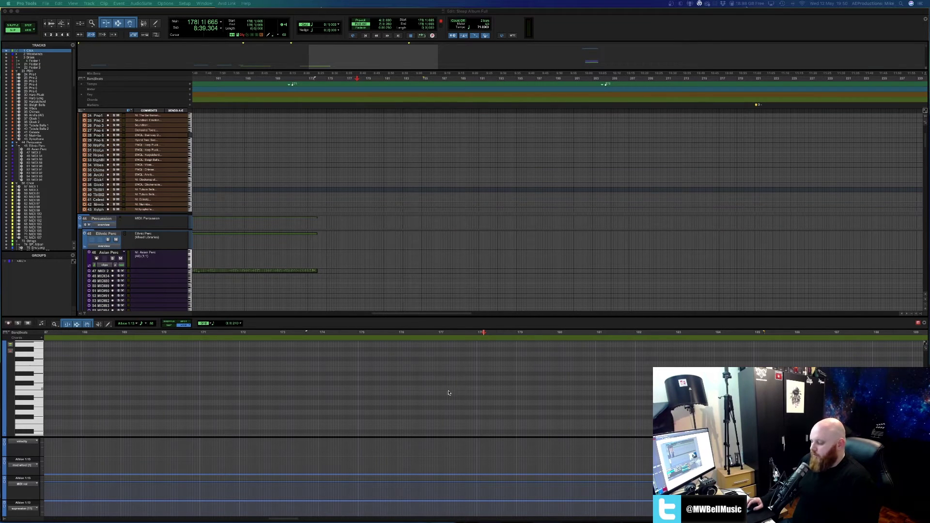
pyautogui.press('super+Tab')
pyautogui.press('super+Tab')
pyautogui.press('super+Tab')
pyautogui.press('super+Tab')
pyautogui.press('super+Tab')
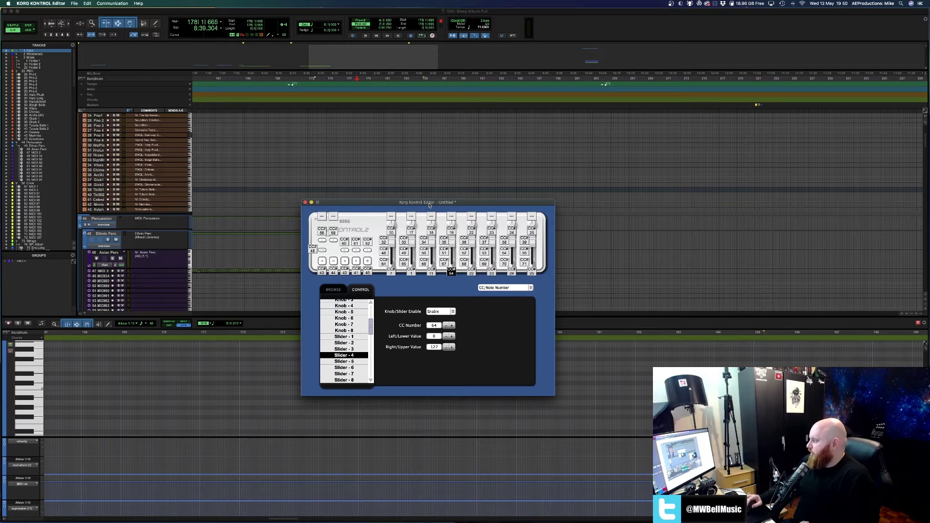
# Move the Korg editor up-left, then bring forward and reposition VE Pro's Kontakt Albion strings window
pyautogui.moveTo(410, 207); pyautogui.dragTo(364, 128)
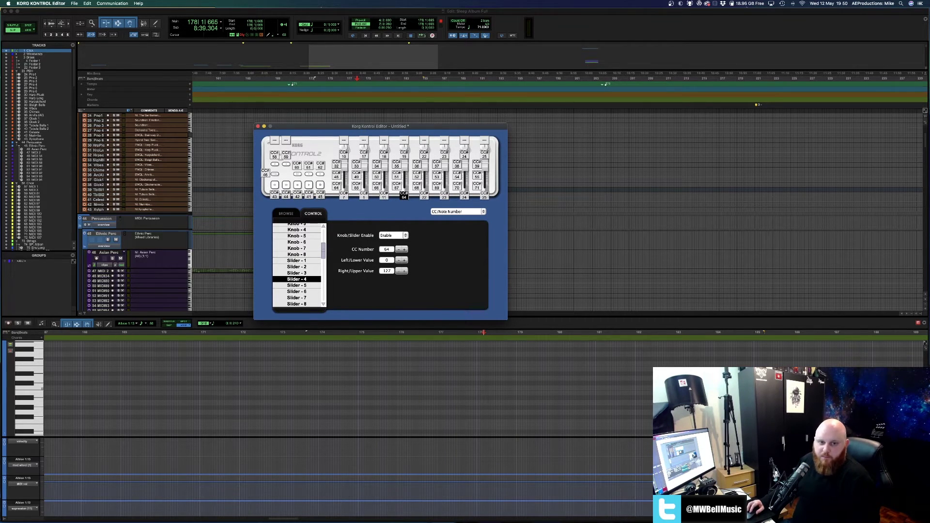
pyautogui.press('super+Tab')
pyautogui.moveTo(278, 82); pyautogui.dragTo(321, 88)
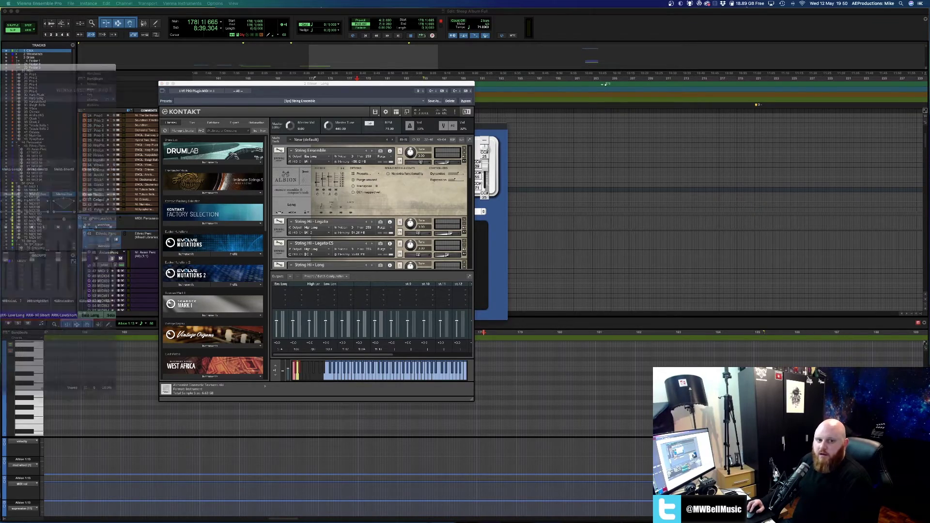
# Hide the VE Pro server window and place the Kontakt Albion window up-left over Pro Tools
pyautogui.moveTo(316, 86); pyautogui.dragTo(372, 169)
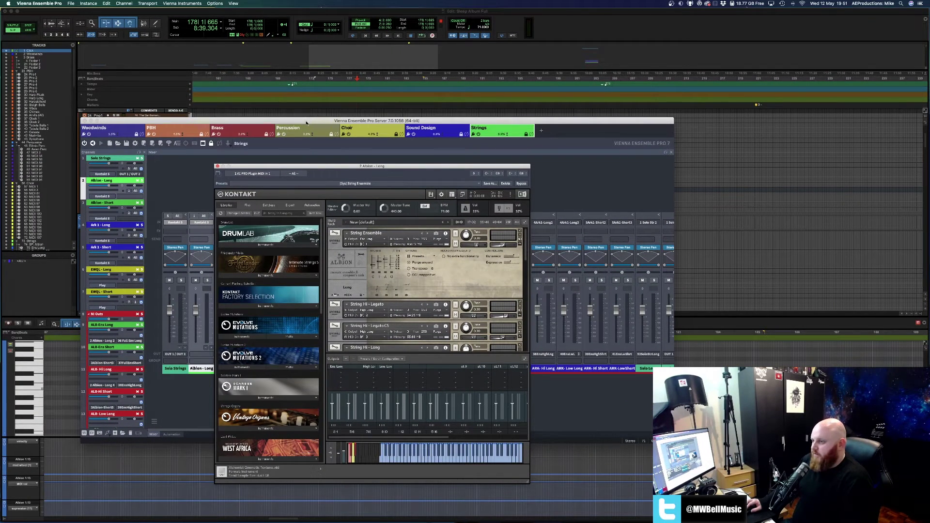
pyautogui.press('super+m')
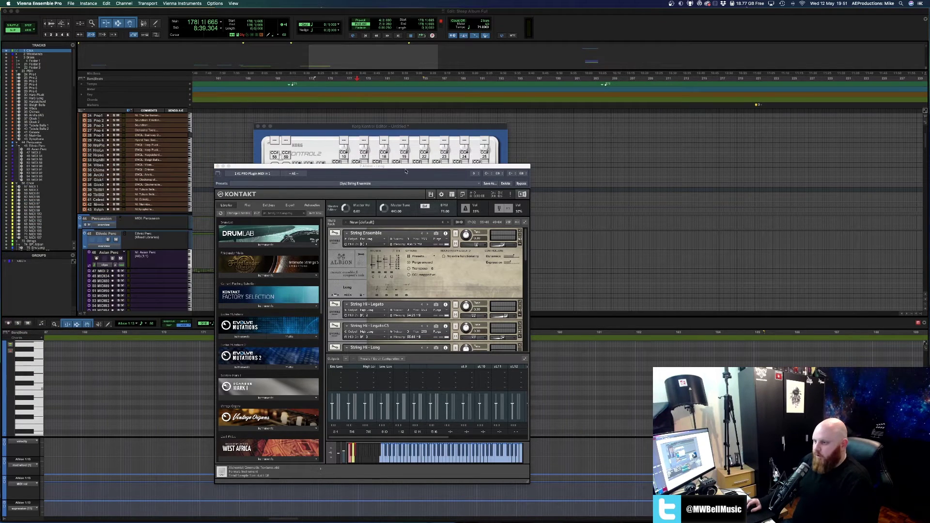
pyautogui.moveTo(400, 171); pyautogui.dragTo(364, 120)
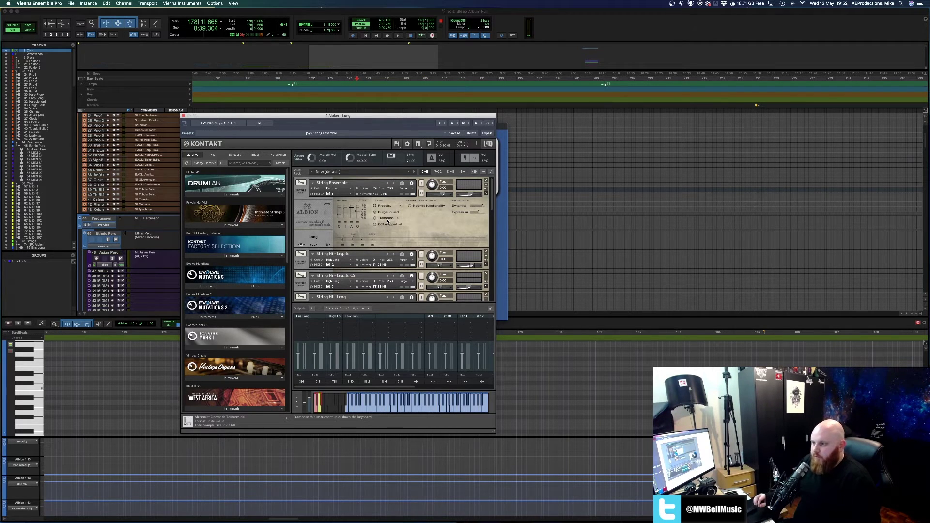
# Scroll Pro Tools down to the SP: Albion strings tracks and the String Ensemble – Long CS patch
pyautogui.click(633, 230)
pyautogui.scroll(5, 632, 230)
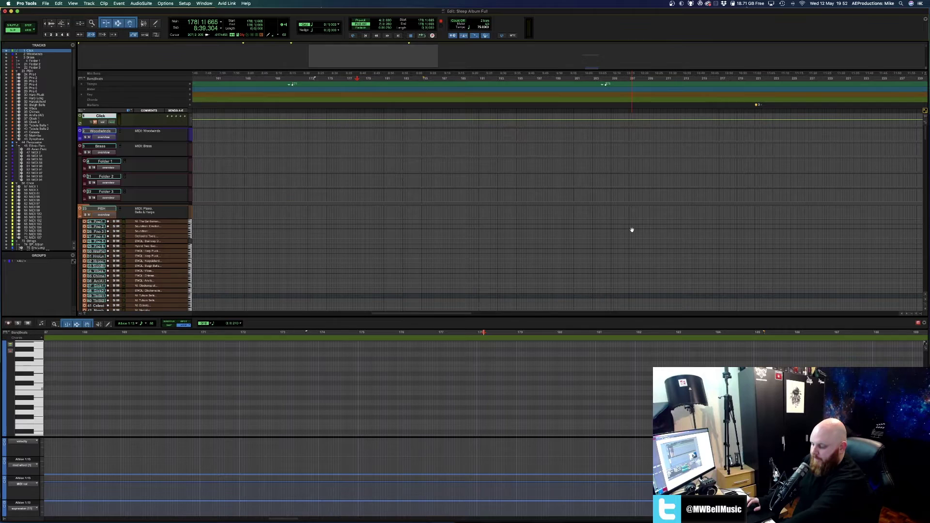
pyautogui.scroll(-15, 632, 230)
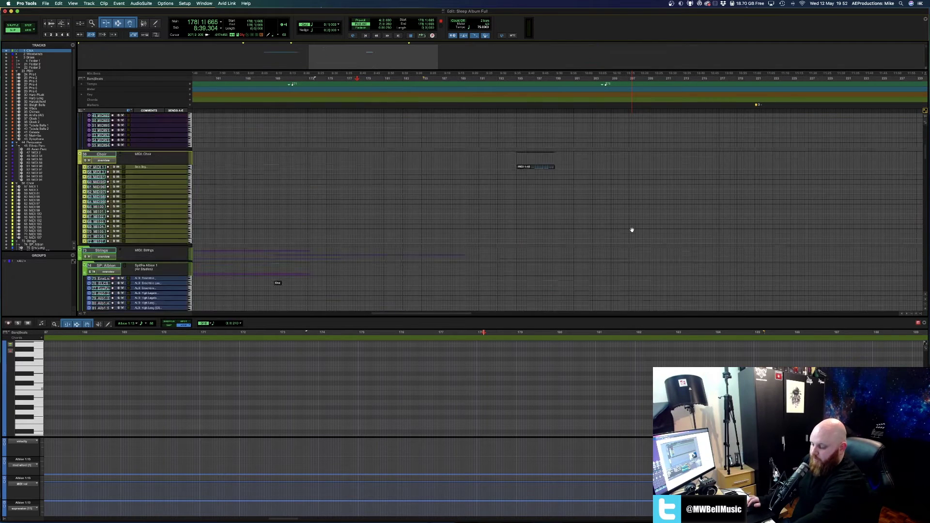
pyautogui.scroll(-5, 632, 230)
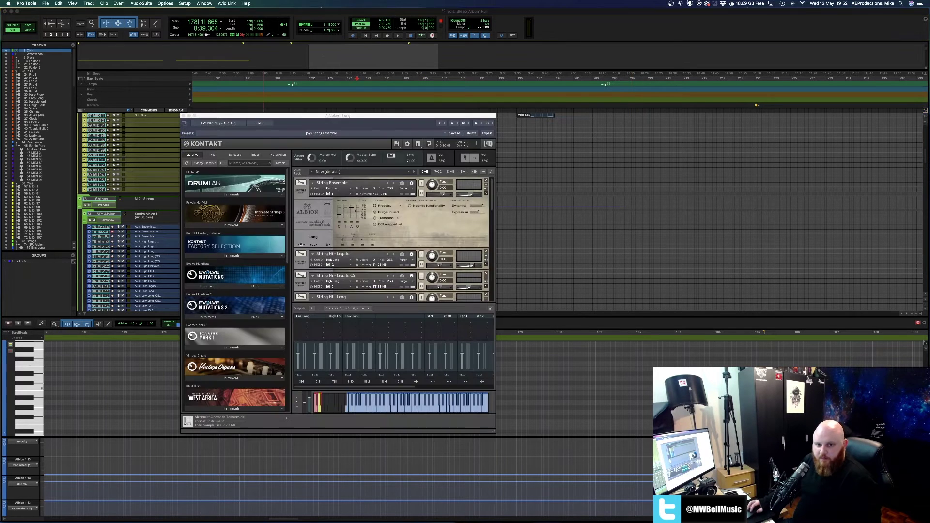
pyautogui.scroll(-5, 405, 267)
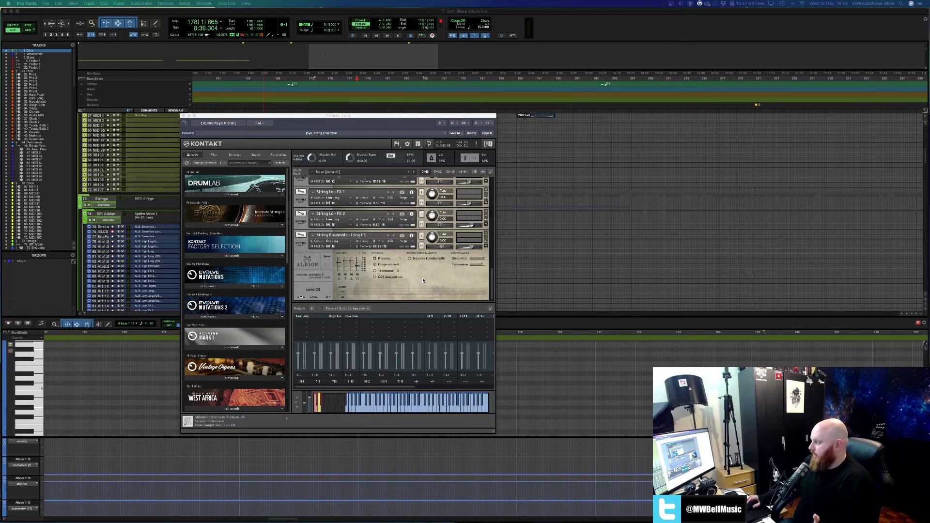
# Scroll the Kontakt rack up to show String Ensemble and the String Hi – Legato/Long patches
pyautogui.scroll(3, 424, 280)
pyautogui.scroll(10, 424, 281)
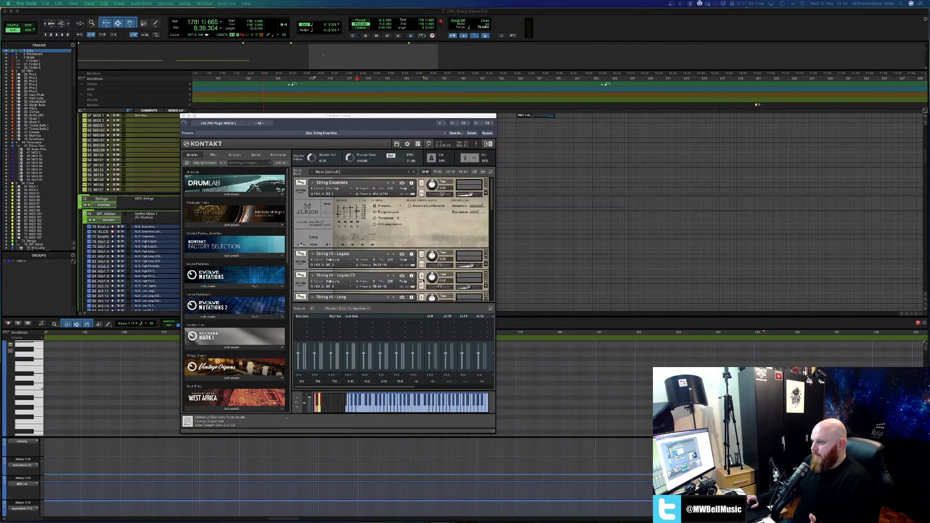
# Close Kontakt, set the insertion point at 203|4|712, and return to Korg Kontrol Editor
pyautogui.press('super+w')
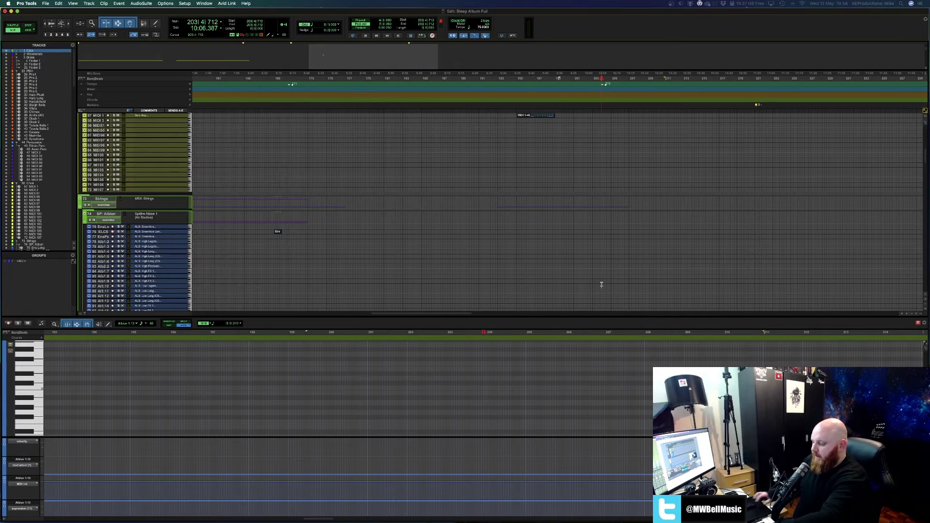
pyautogui.click(601, 284)
pyautogui.scroll(10, 602, 284)
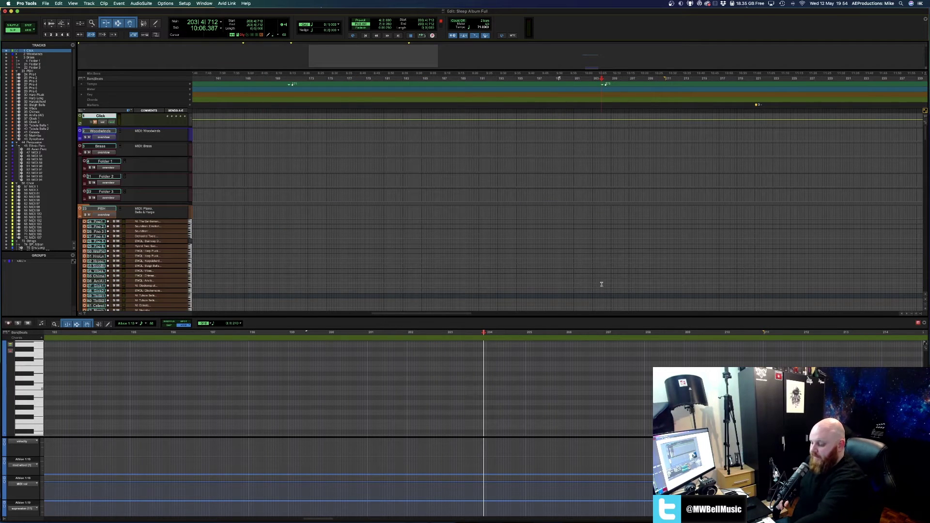
pyautogui.scroll(-15, 602, 284)
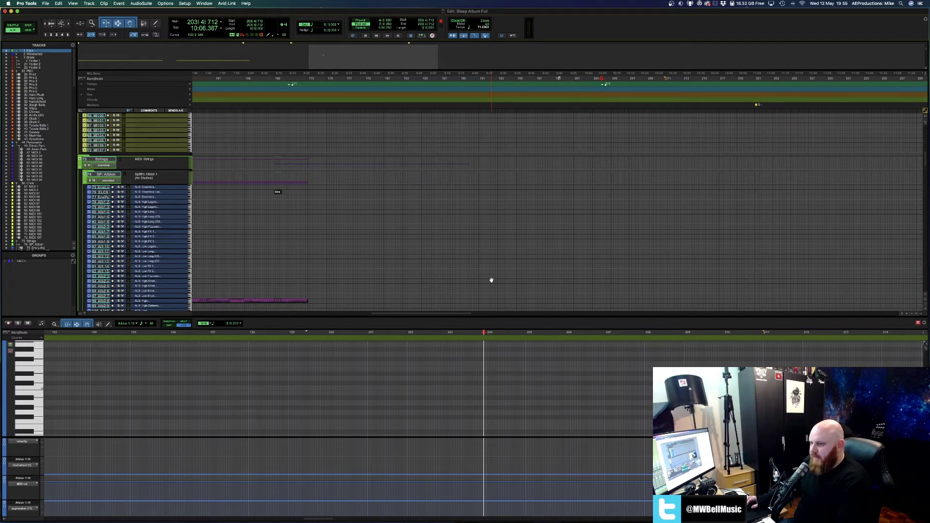
pyautogui.press('super+Tab')
pyautogui.press('super+Tab')
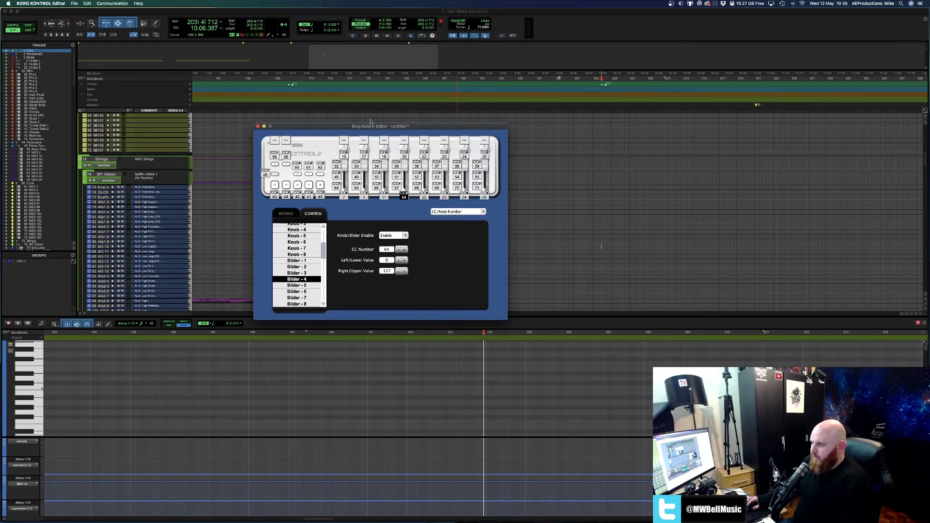
pyautogui.moveTo(371, 126); pyautogui.dragTo(355, 143)
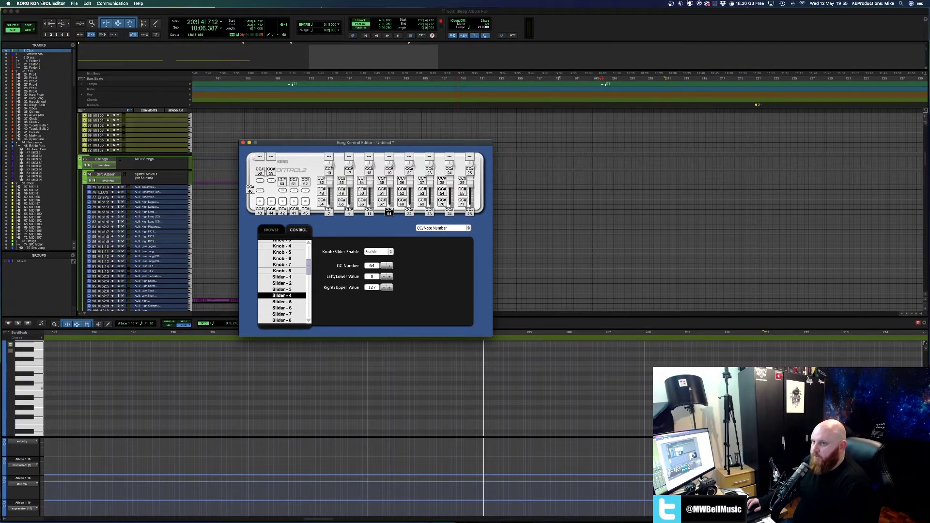
pyautogui.click(14, 4)
pyautogui.click(27, 12)
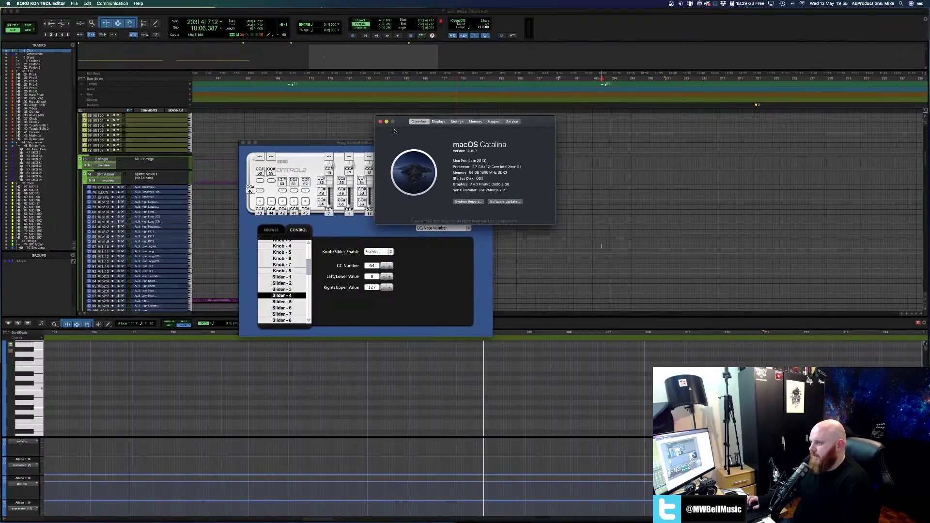
pyautogui.click(379, 123)
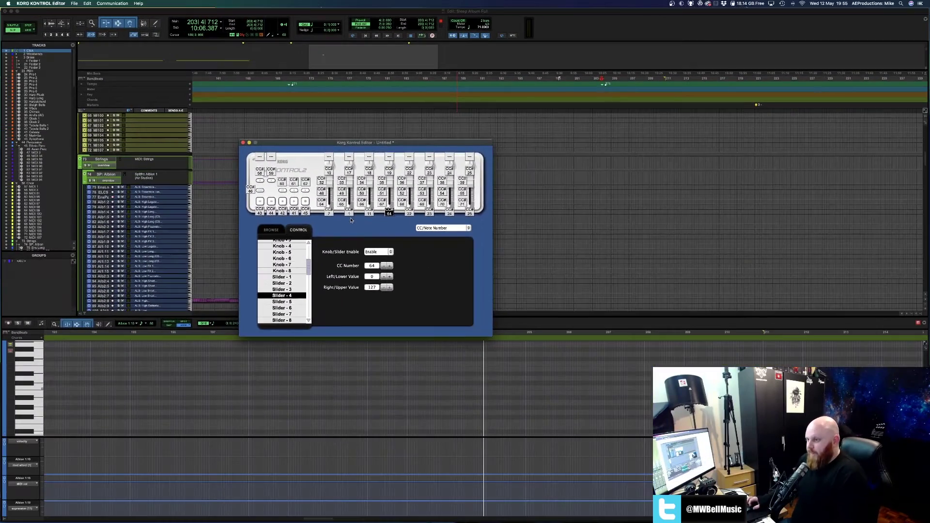
pyautogui.press('super+Tab')
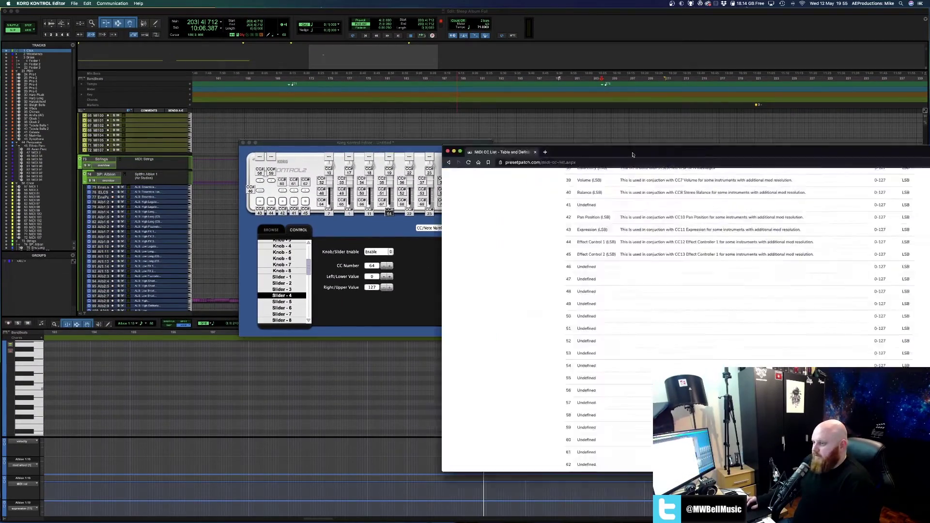
pyautogui.scroll(5, 322, 205)
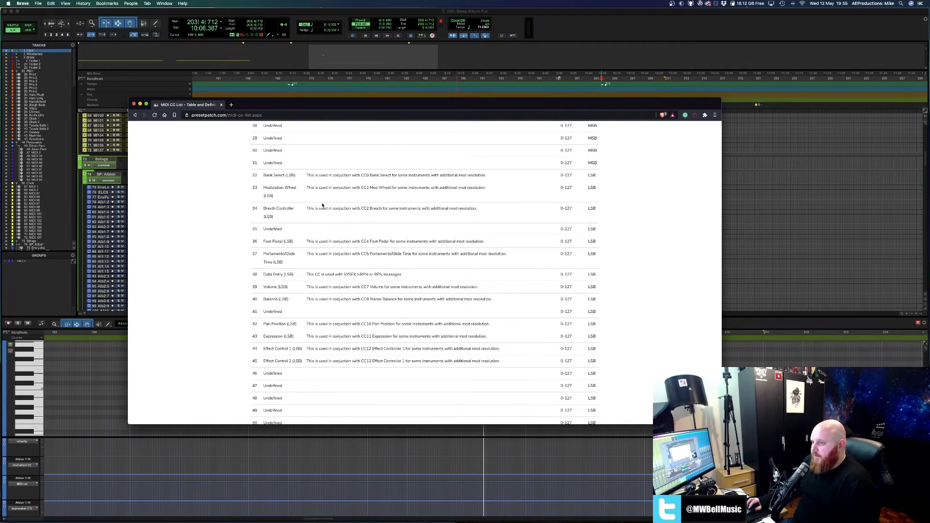
pyautogui.scroll(15, 335, 221)
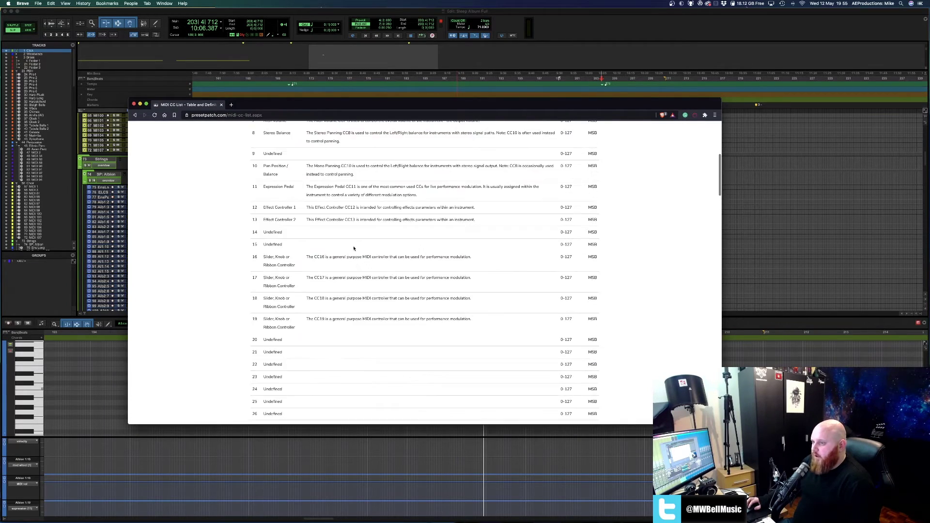
pyautogui.scroll(-10, 354, 247)
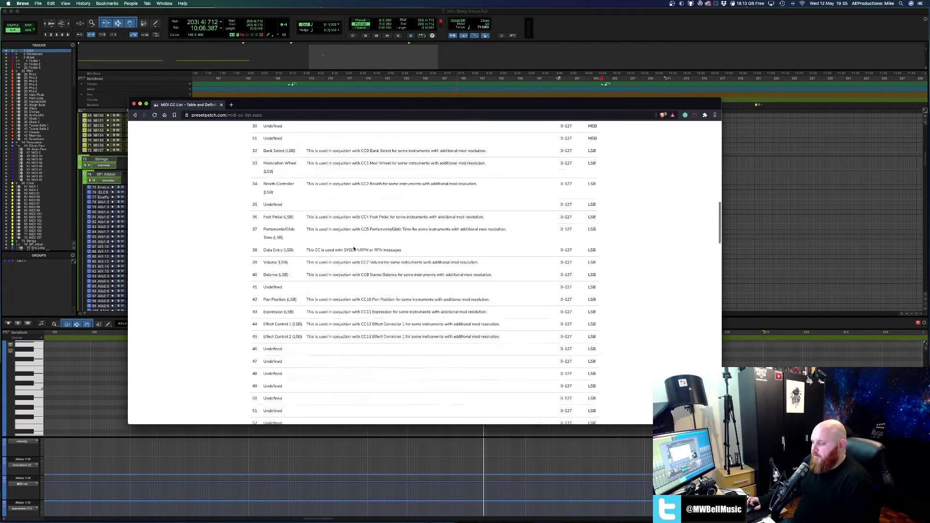
pyautogui.scroll(6, 354, 247)
pyautogui.scroll(5, 354, 247)
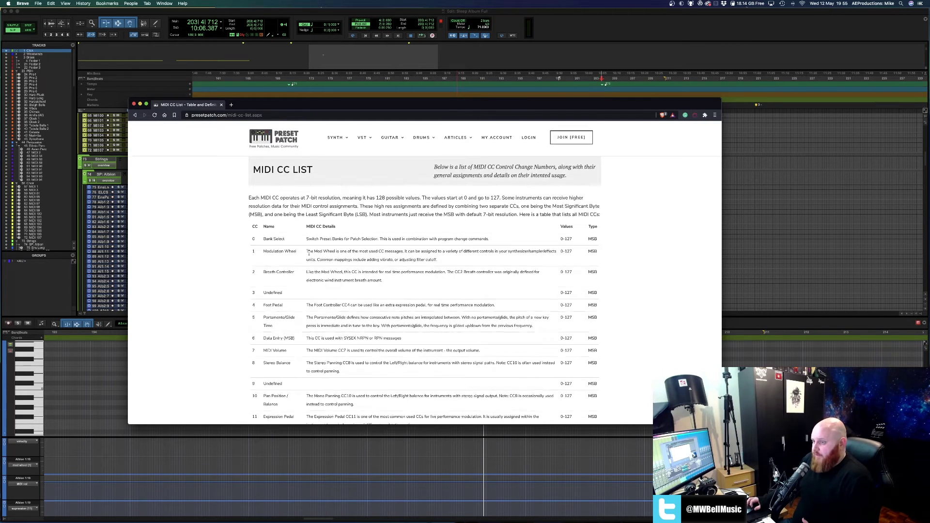
pyautogui.scroll(-1, 315, 257)
pyautogui.scroll(-1, 312, 246)
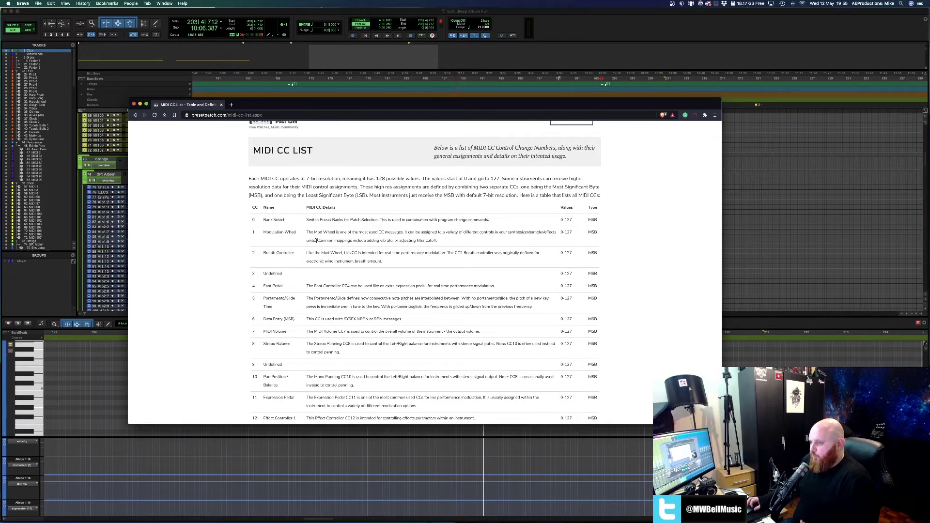
pyautogui.scroll(-1, 274, 328)
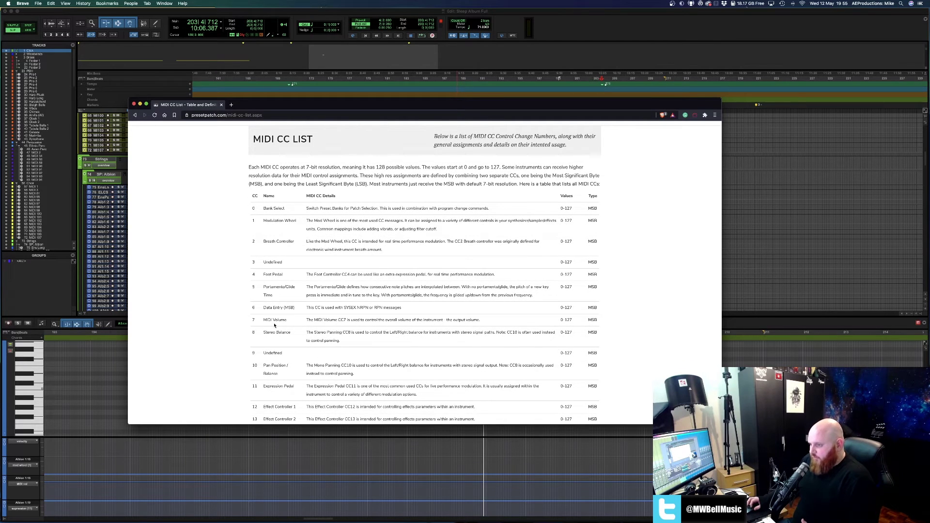
pyautogui.scroll(-2, 275, 325)
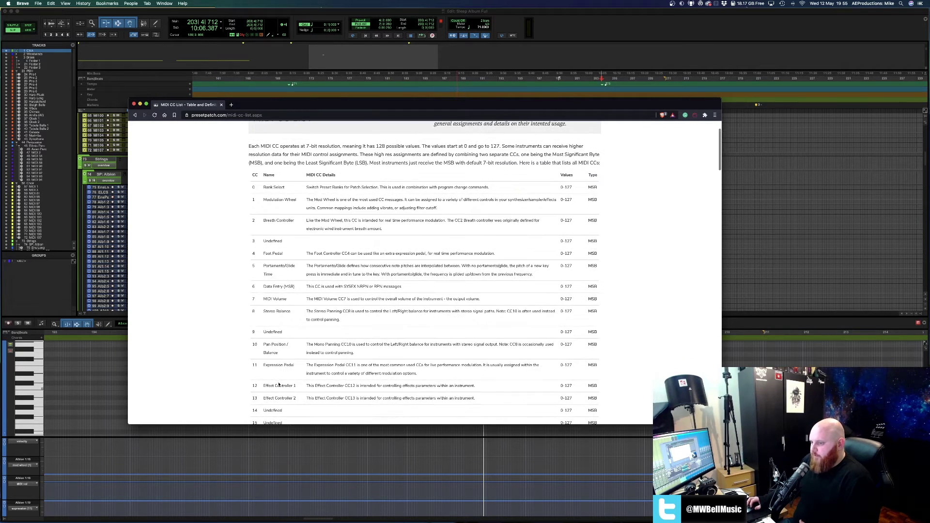
pyautogui.scroll(-15, 285, 364)
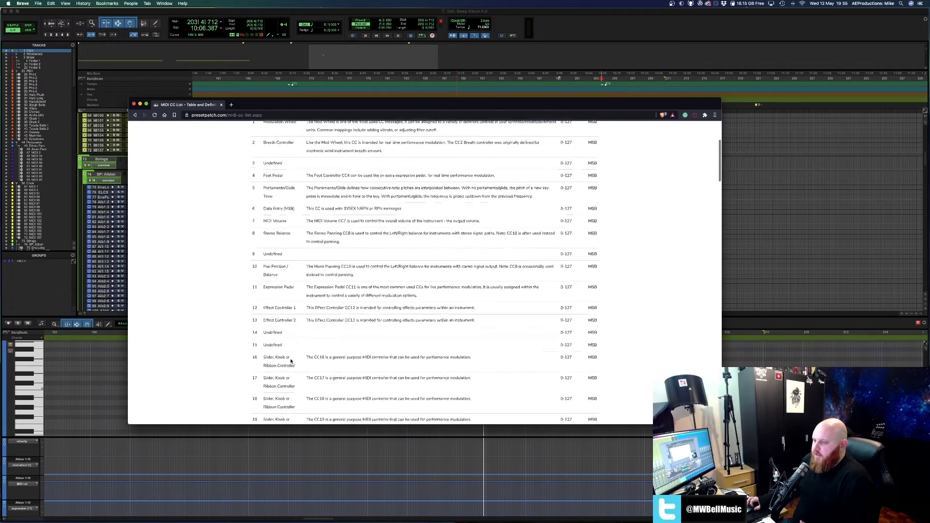
pyautogui.scroll(-3, 286, 350)
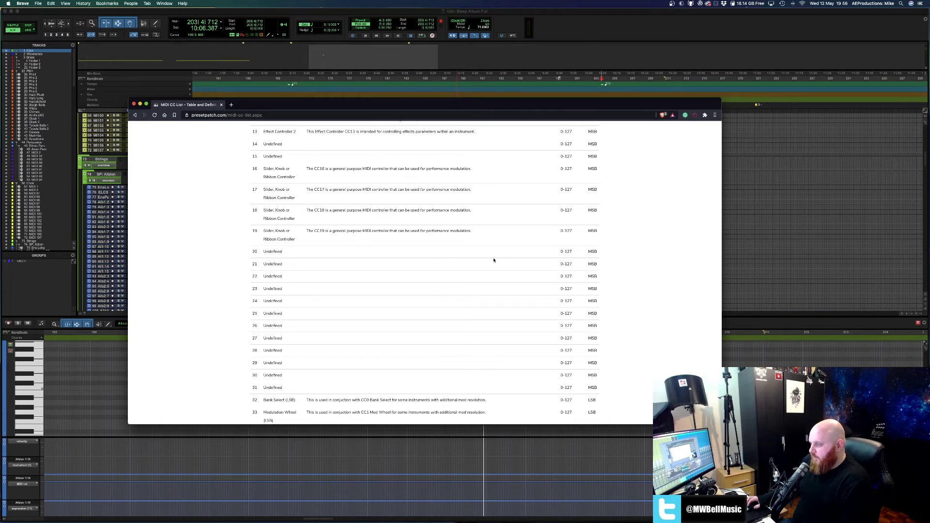
pyautogui.scroll(10, 493, 260)
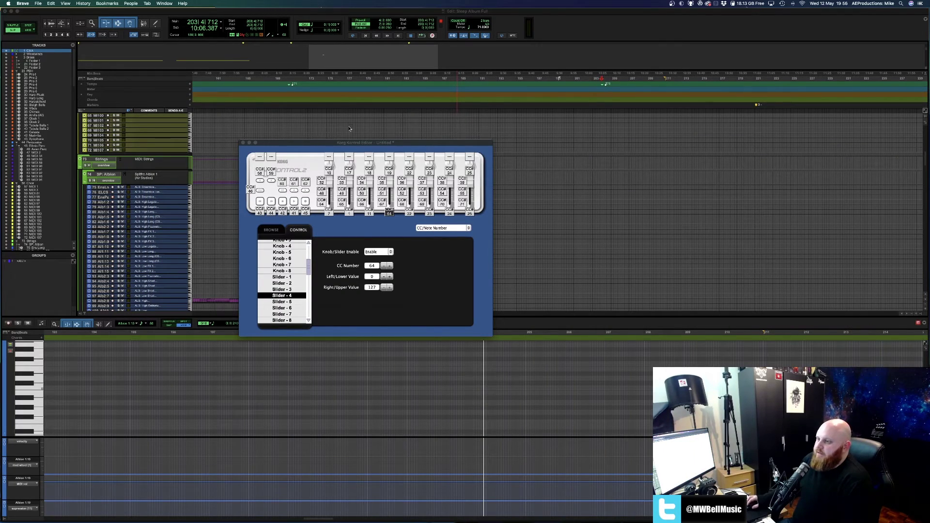
# Move the Kontrol Editor lower, verify Slider 4 is CC 64, and return to Kontakt
pyautogui.moveTo(349, 143); pyautogui.dragTo(343, 194)
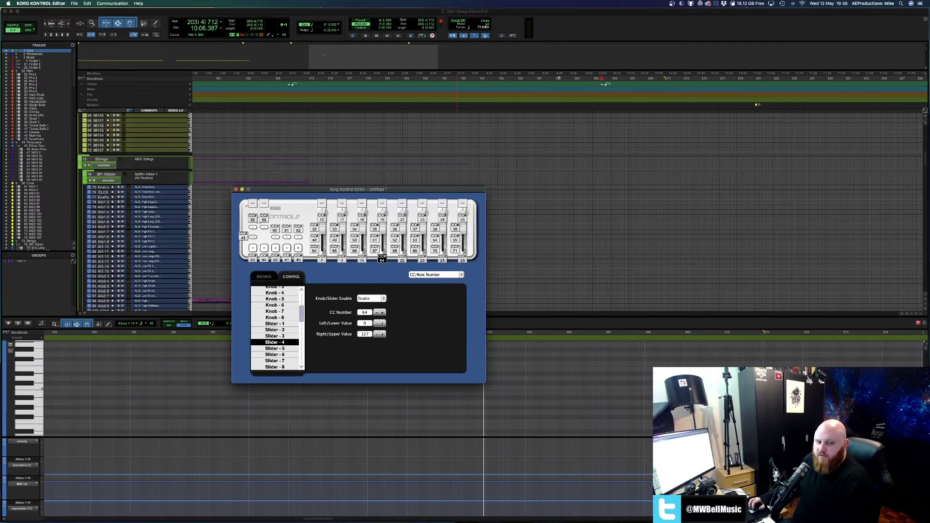
pyautogui.press('super+Tab')
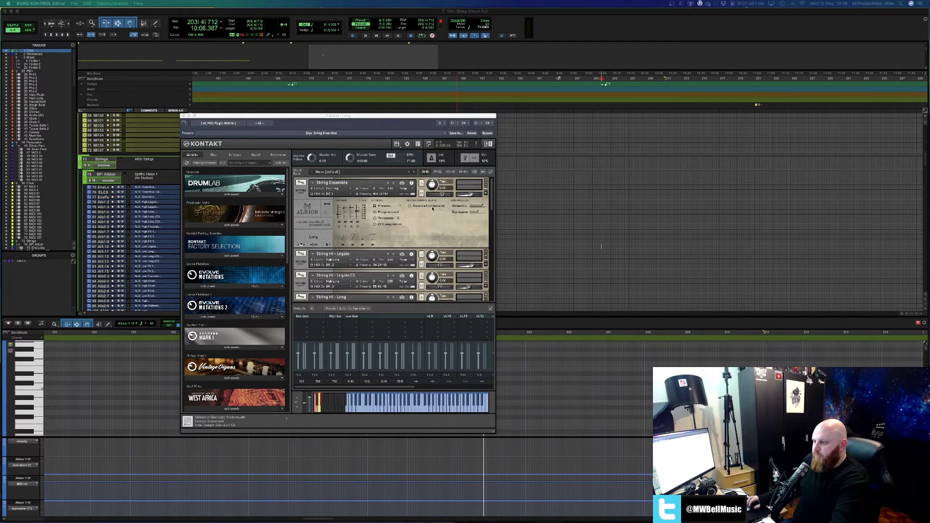
# Activate Pro Tools, then make the Kontakt Albion String Ensemble window the active one
pyautogui.scroll(-2, 409, 219)
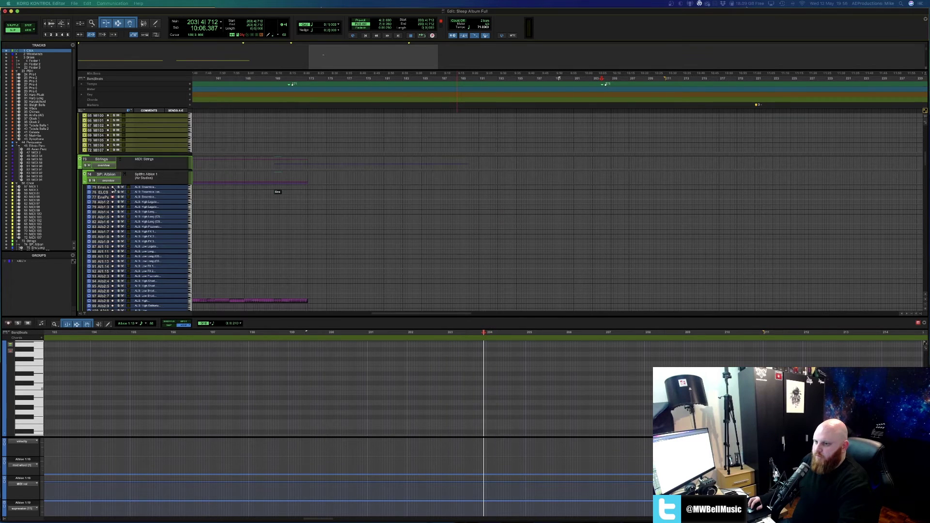
pyautogui.scroll(15, 276, 191)
pyautogui.click(276, 191)
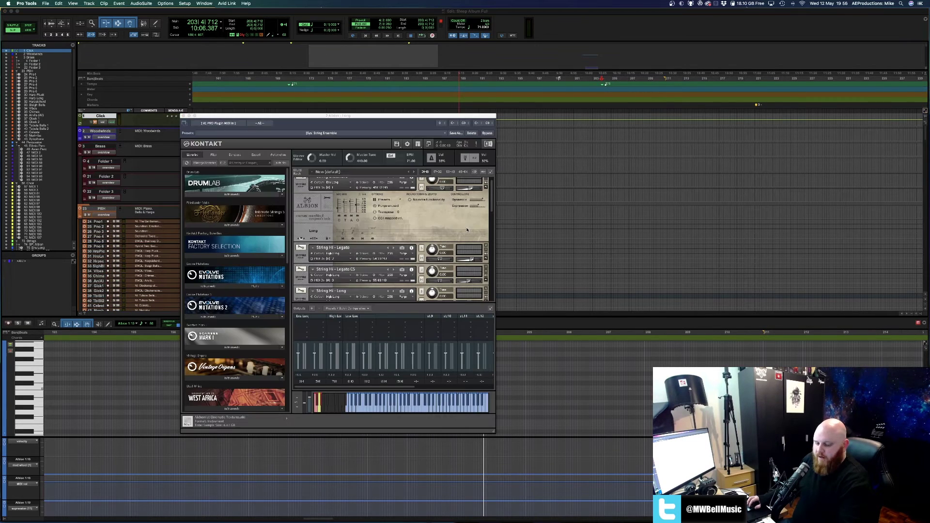
pyautogui.click(467, 230)
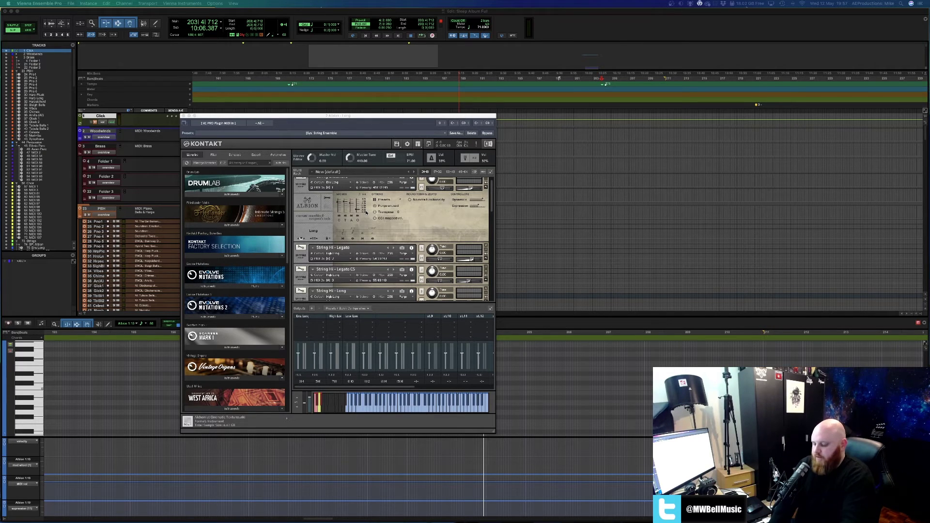
# Switch to Korg Kontrol Editor, showing Slider 4 still on CC 64 above Kontakt
pyautogui.press('super+Tab')
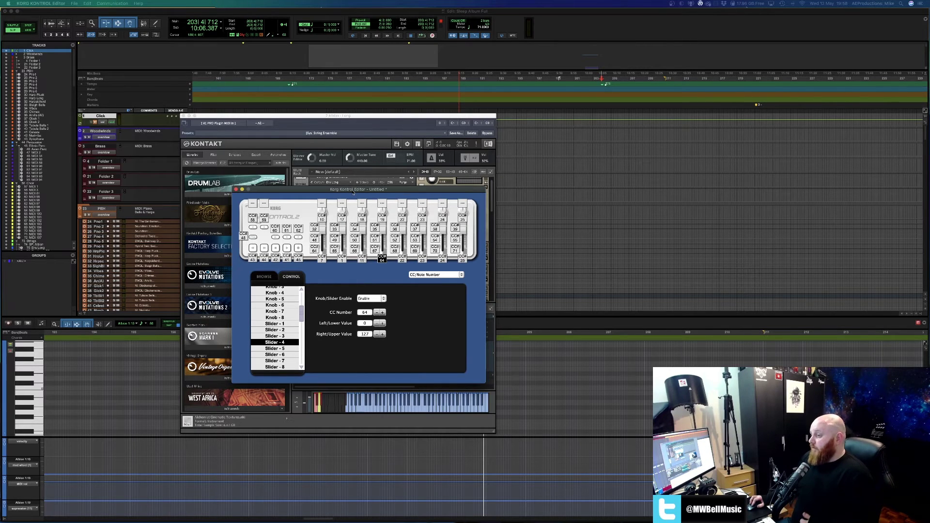
# Shift the Kontrol Editor right to reveal the Kontakt rack, then show the presetpatch.com MIDI CC List
pyautogui.moveTo(354, 192); pyautogui.dragTo(344, 199)
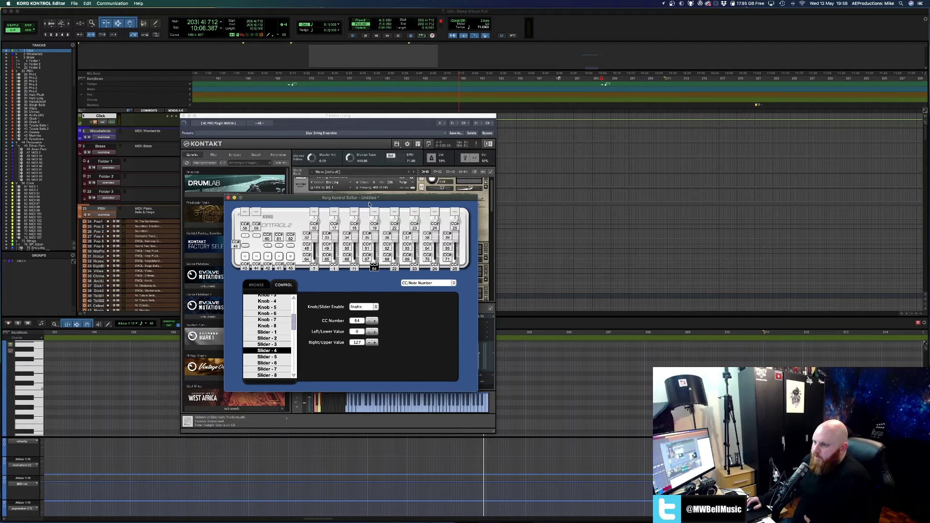
pyautogui.moveTo(351, 200); pyautogui.dragTo(415, 202)
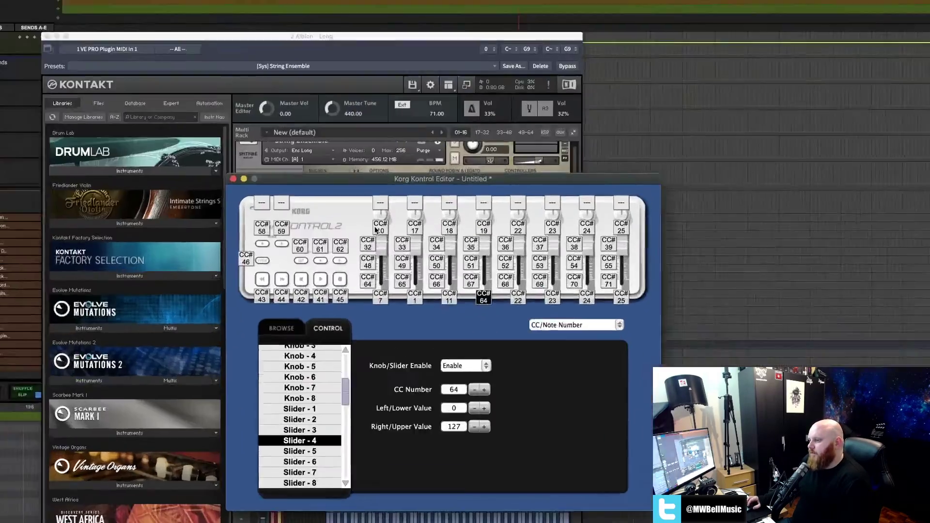
pyautogui.press('super+Tab')
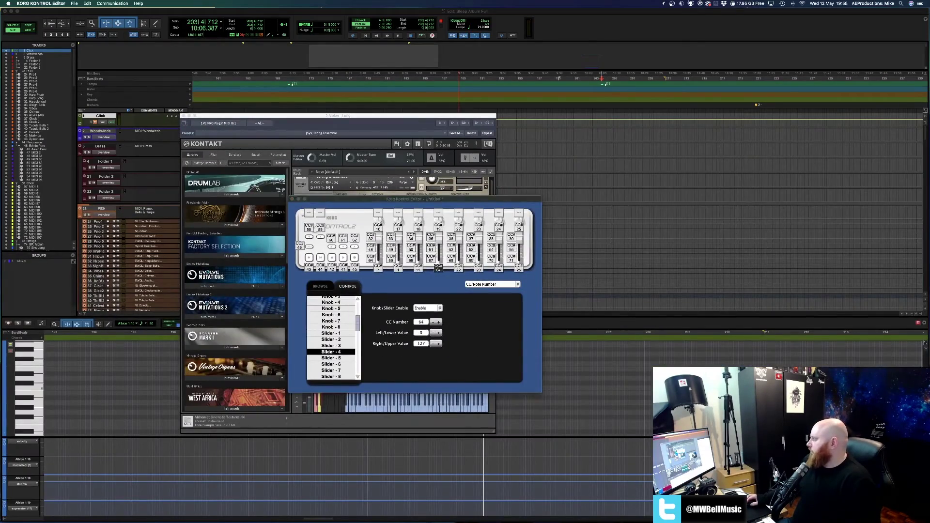
# Scroll down the Brave MIDI CC List, then bring Kontakt's Albion String Ensemble window back in front
pyautogui.scroll(-2, 341, 331)
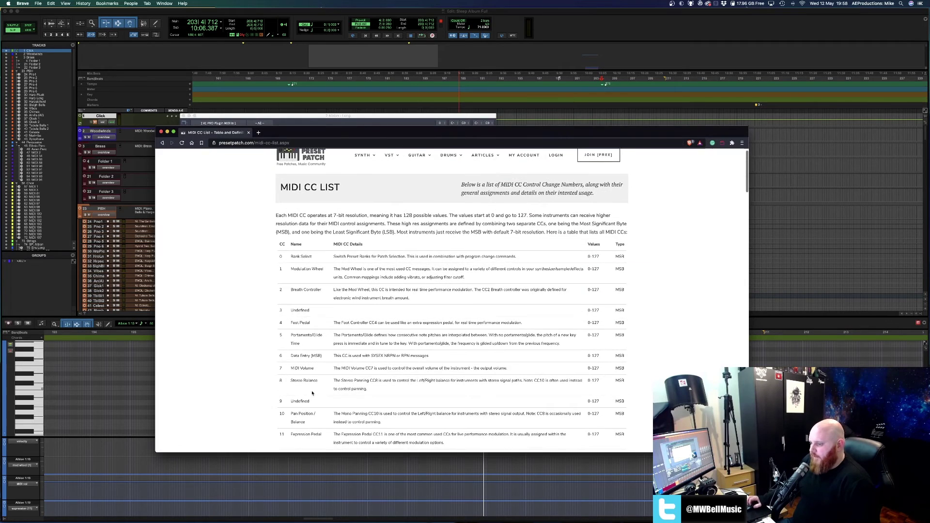
pyautogui.click(332, 120)
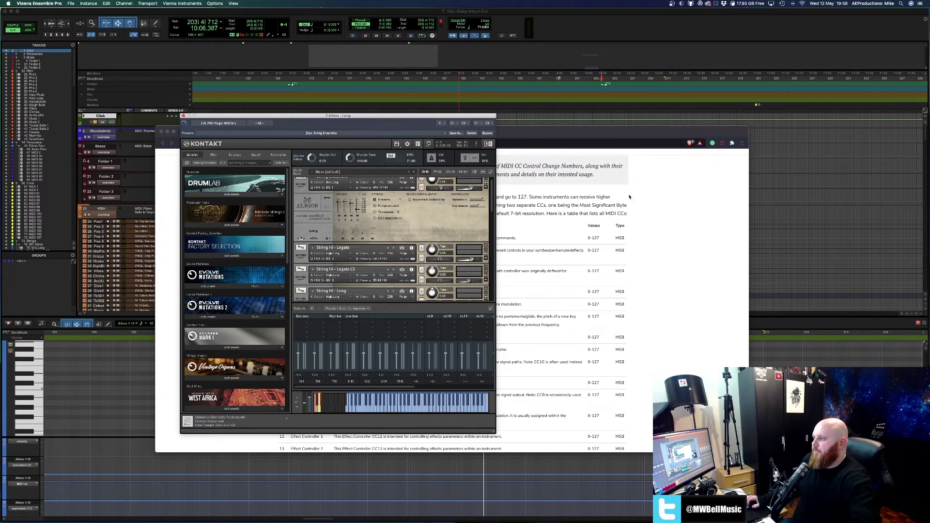
# Switch to Korg Kontrol Editor with Cmd+Tab so the VE Pro Strings mixer ends up behind Kontakt
pyautogui.press('super+Tab')
pyautogui.press('super+Tab')
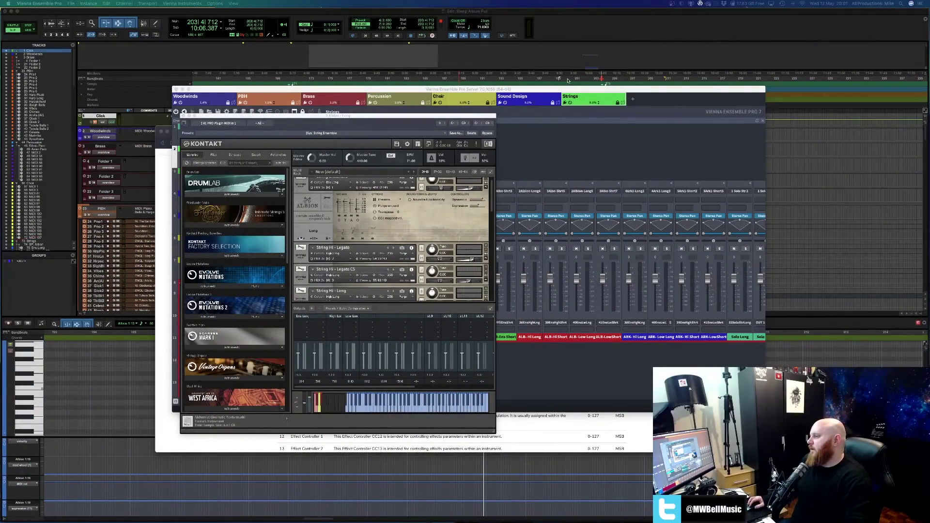
# Close Kontakt and list parameter 3's channel choices, 1 Solo Strings to 30 HS-Celli Short
pyautogui.click(183, 116)
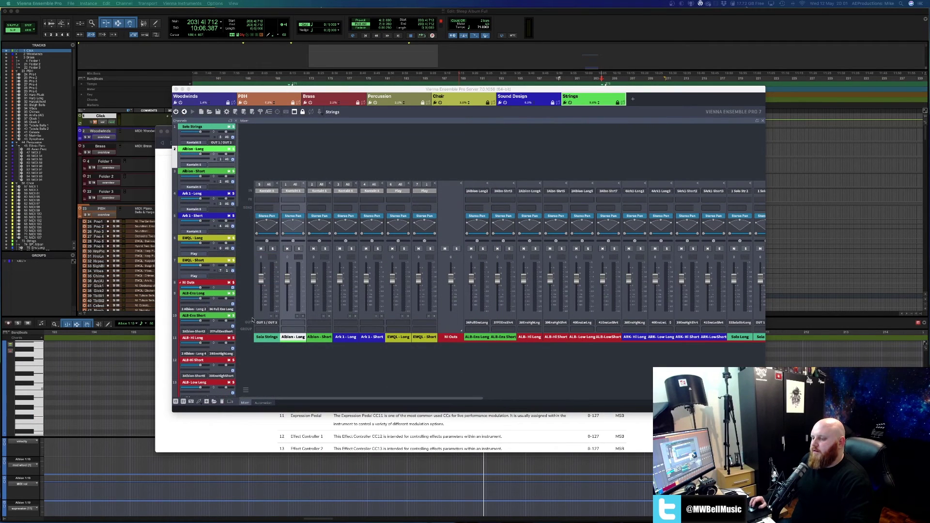
pyautogui.click(265, 403)
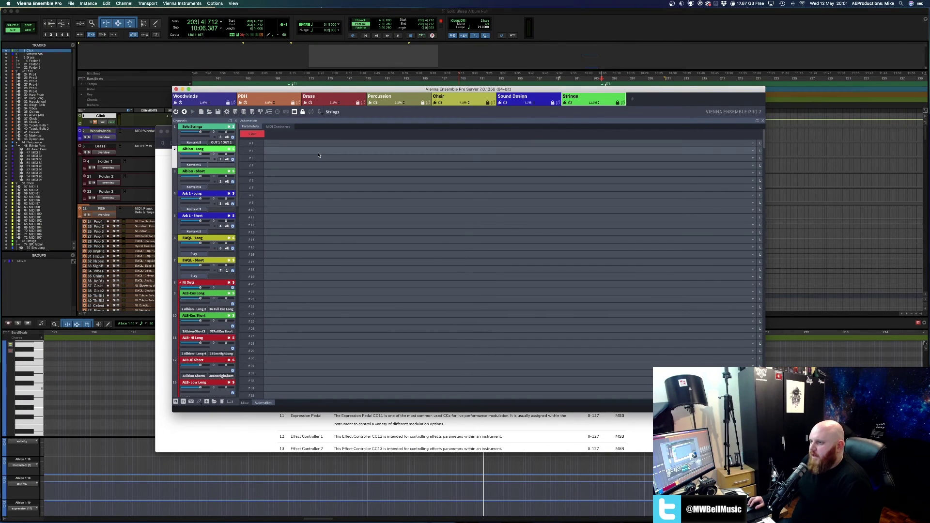
pyautogui.click(315, 158)
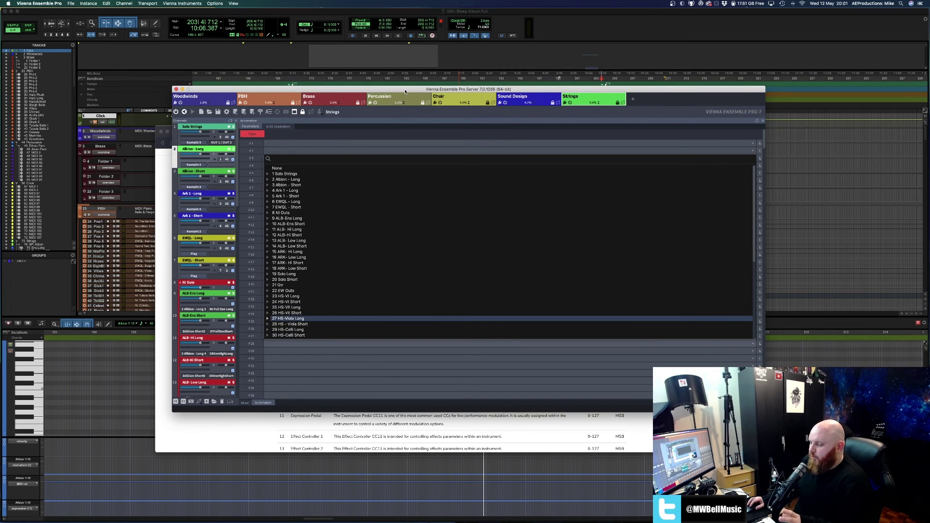
# Hide Vienna Ensemble Pro so Korg Kontrol Editor shows Slider 4 on CC 64, range 0–127
pyautogui.press('super+m')
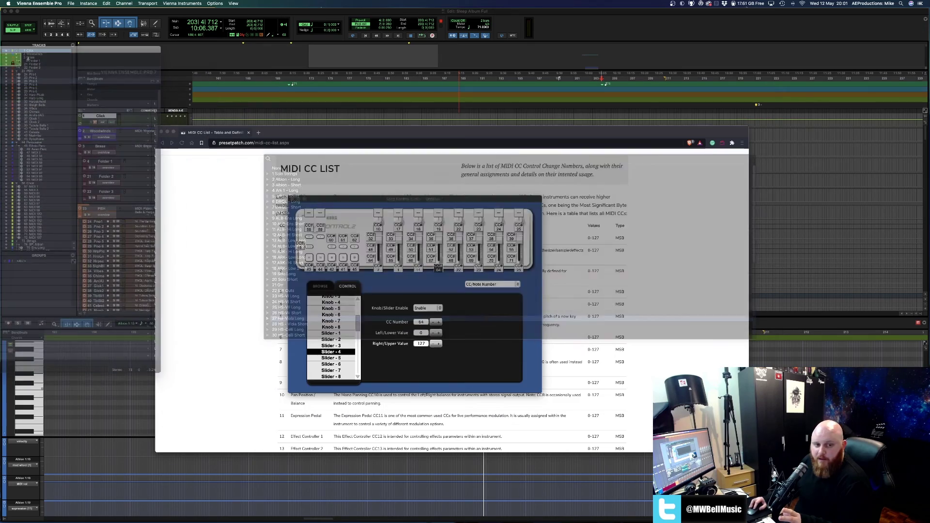